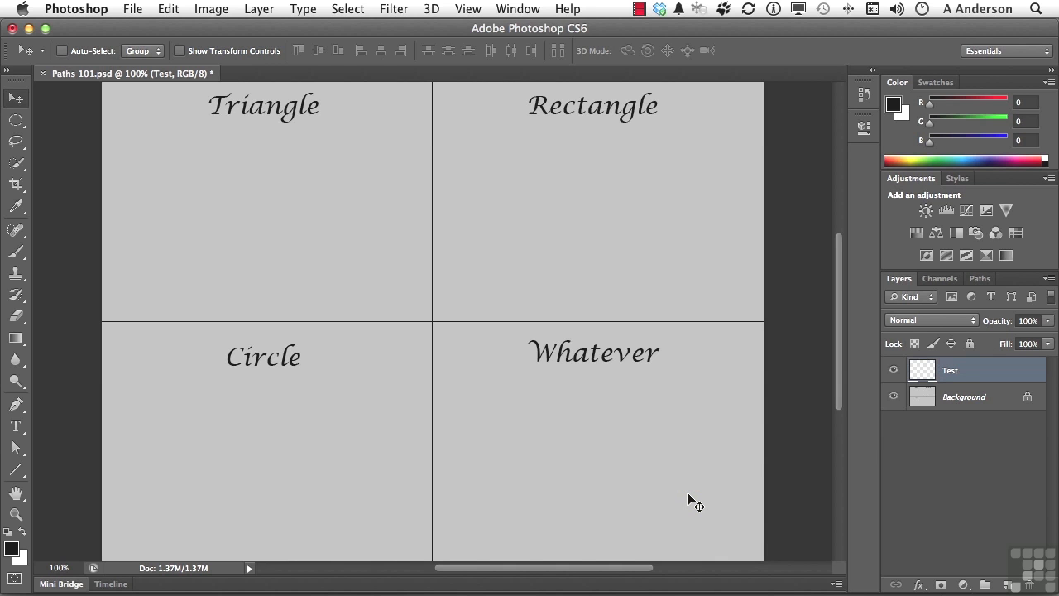
# Keep the Essentials workspace, then detach the Paths panel from its group and float it over the canvas, enlarged in height.
pyautogui.click(1015, 53)
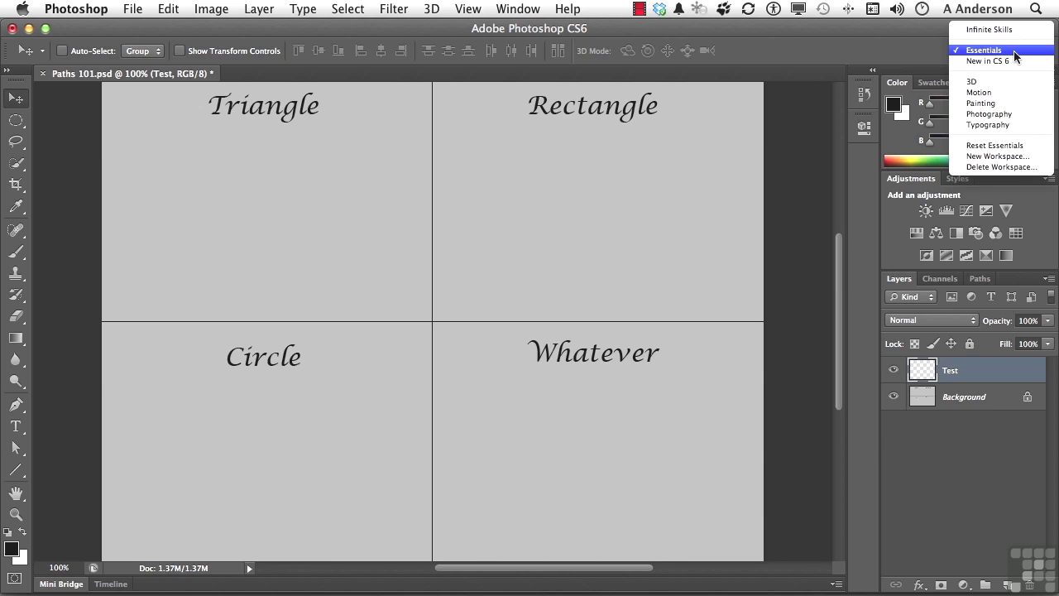
pyautogui.click(1015, 52)
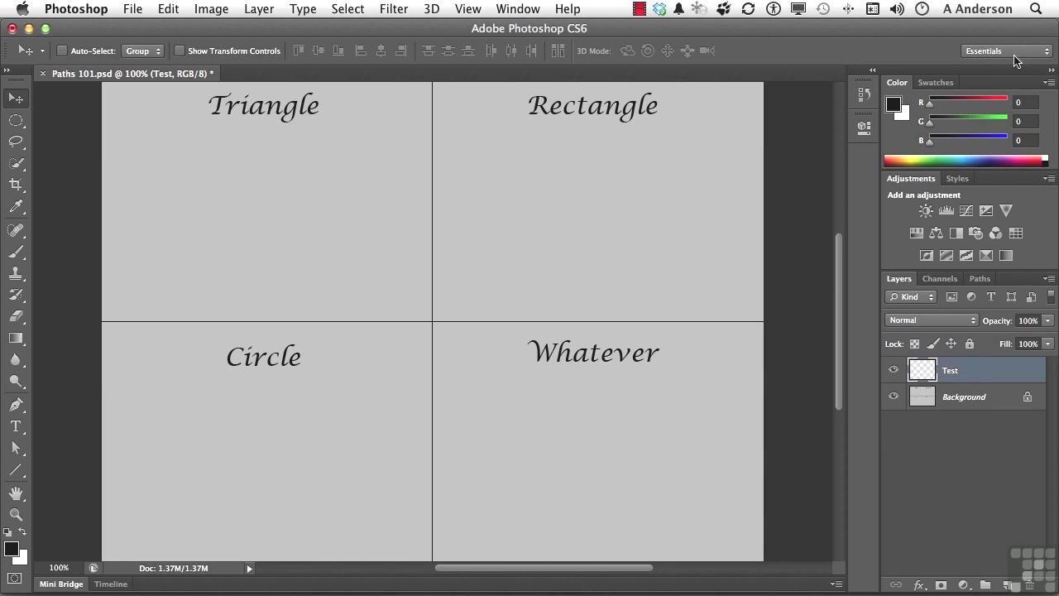
pyautogui.click(981, 279)
pyautogui.moveTo(983, 281); pyautogui.dragTo(676, 208)
pyautogui.moveTo(827, 297); pyautogui.dragTo(823, 425)
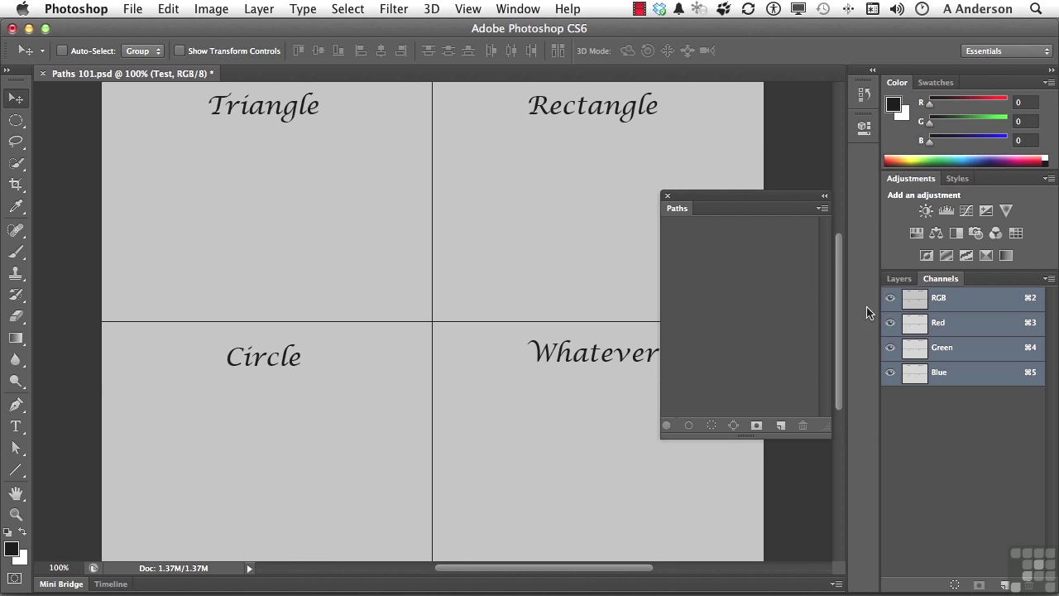
# Compare the Layers and Channels panels, leaving Layers in front.
pyautogui.click(896, 279)
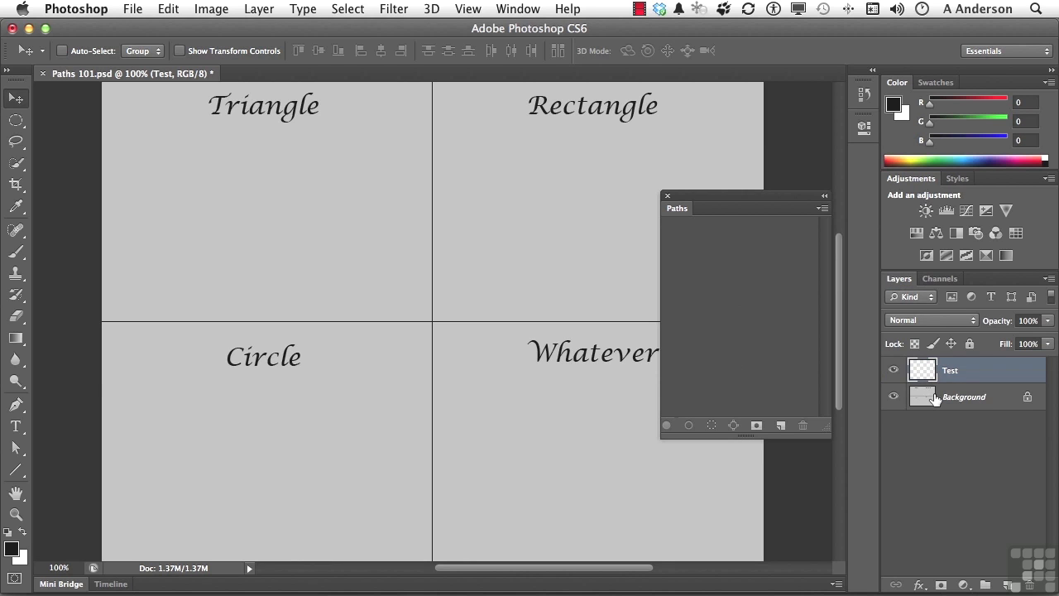
pyautogui.click(940, 280)
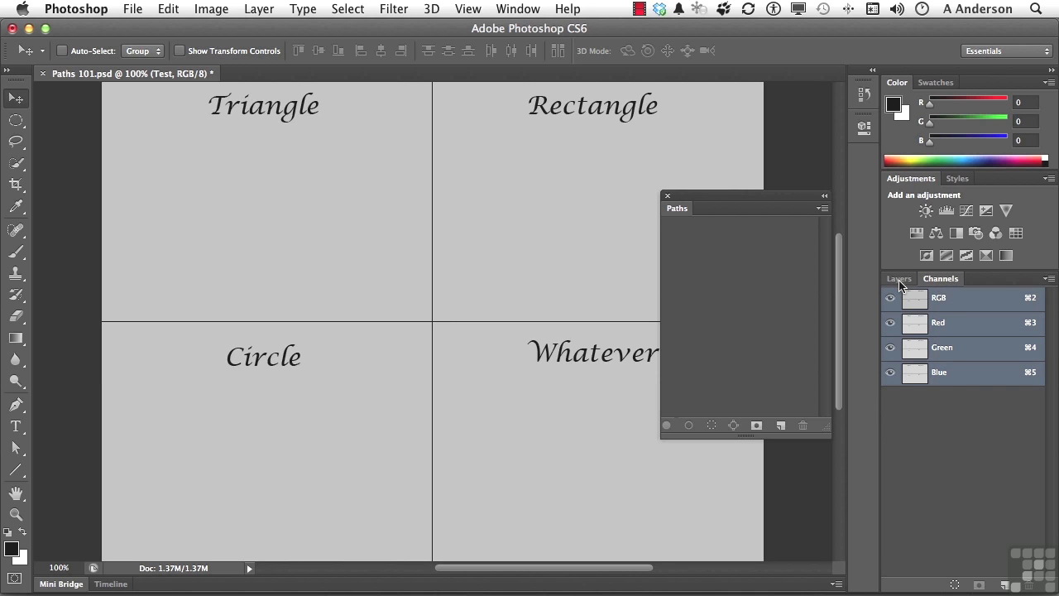
pyautogui.click(899, 280)
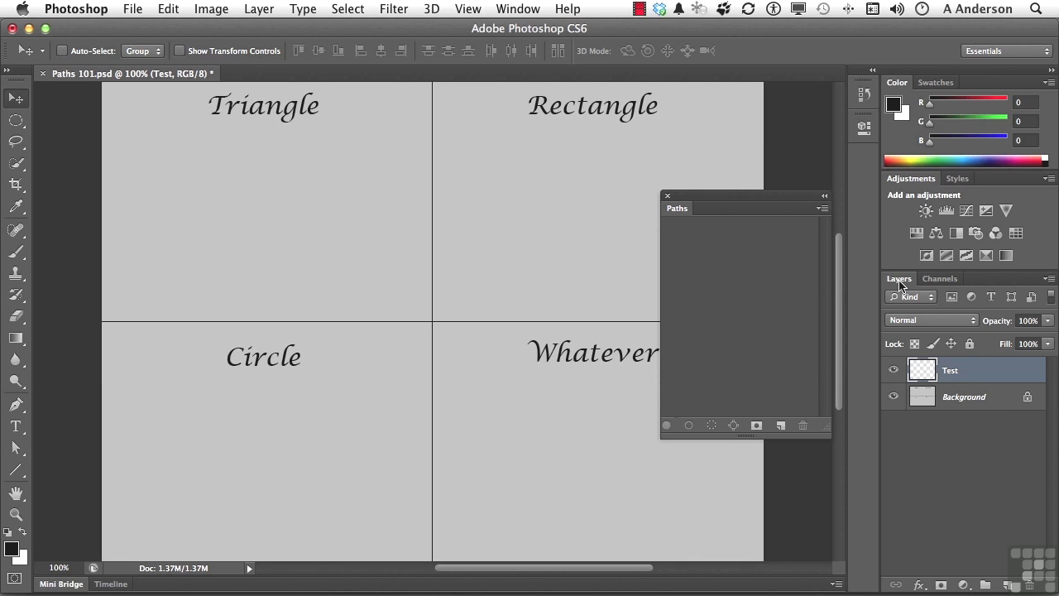
# Draw a closed triangle path with three corner points below the Triangle label using the Pen Tool.
pyautogui.click(15, 405)
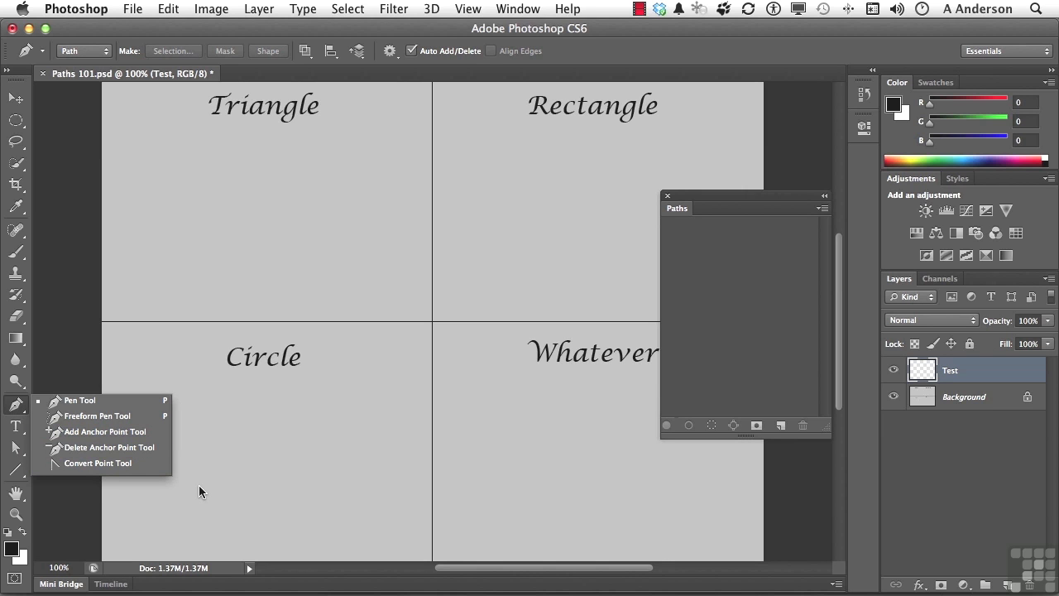
pyautogui.click(80, 401)
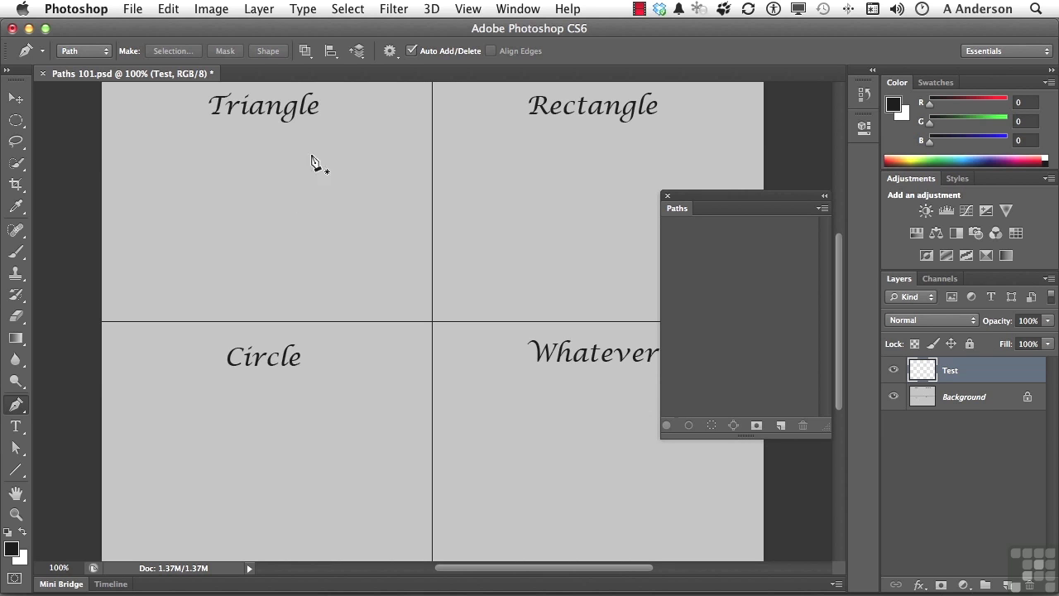
pyautogui.click(268, 172)
pyautogui.click(267, 153)
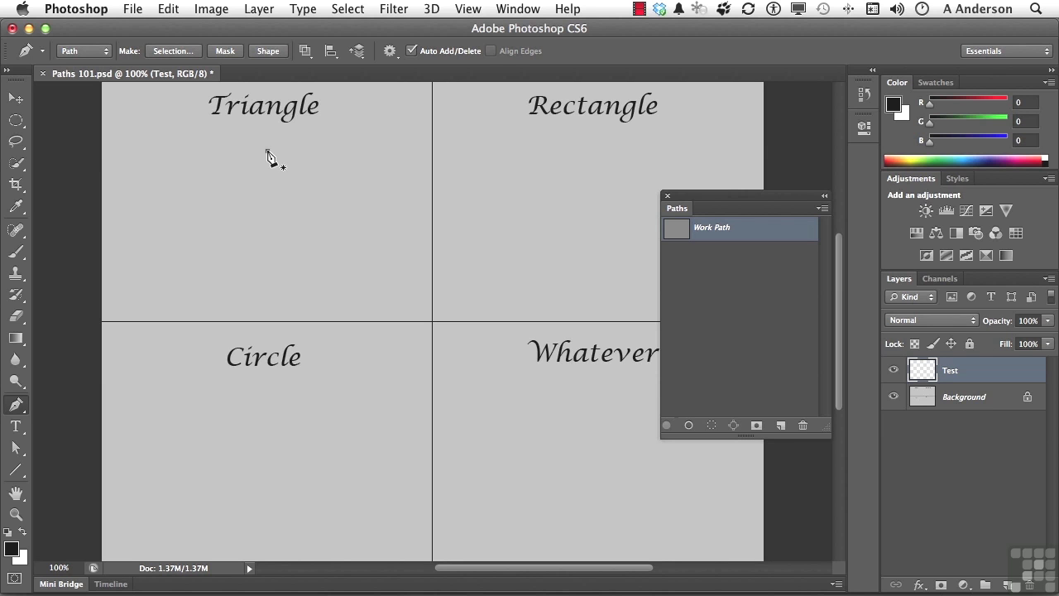
pyautogui.click(267, 151)
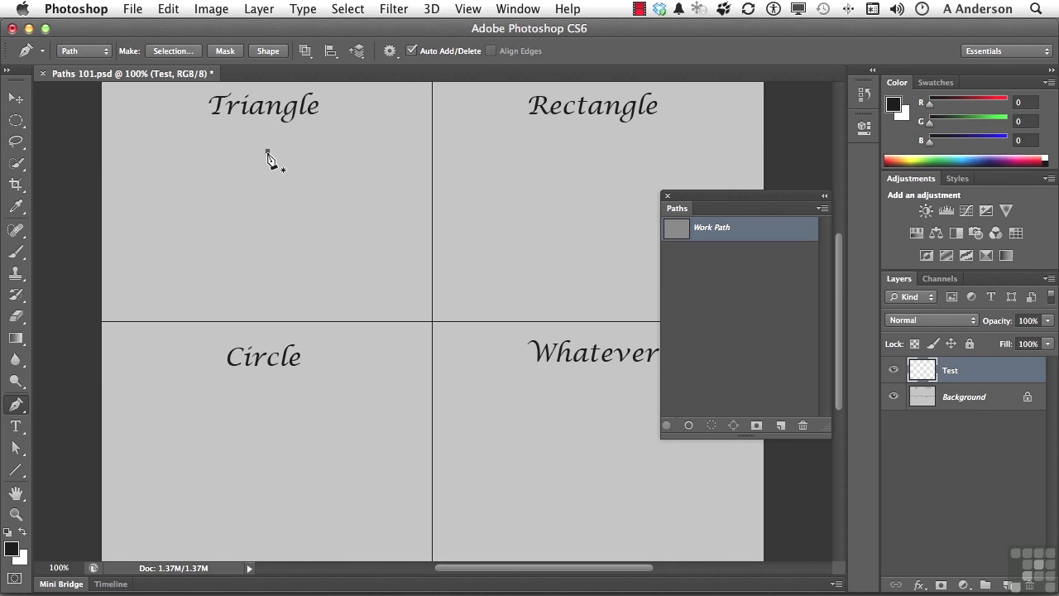
pyautogui.click(330, 232)
pyautogui.click(340, 235)
pyautogui.click(174, 235)
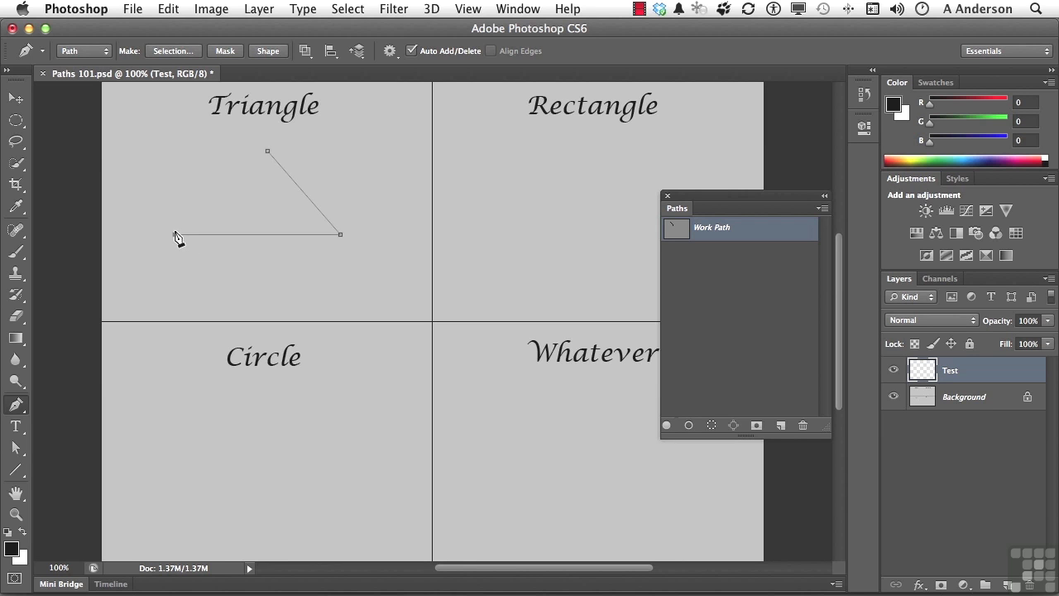
pyautogui.click(268, 153)
pyautogui.click(268, 153)
# Draw a closed rectangular path with four corner points and constrained straight sides below the Rectangle label.
pyautogui.click(472, 154)
pyautogui.press('shift')
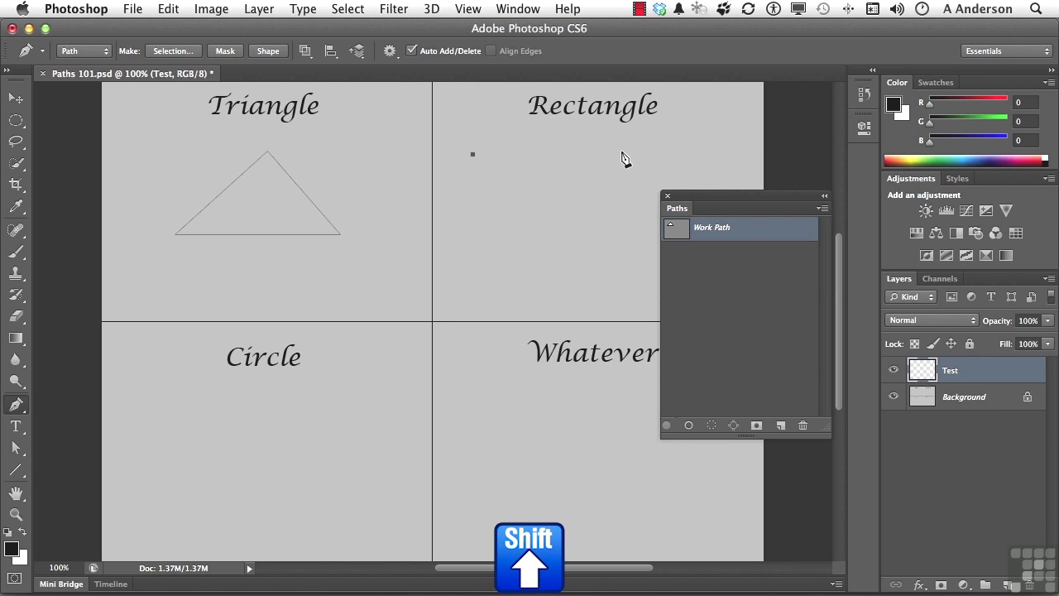
pyautogui.keyDown('shift'); pyautogui.click(622, 154); pyautogui.keyUp('shift')
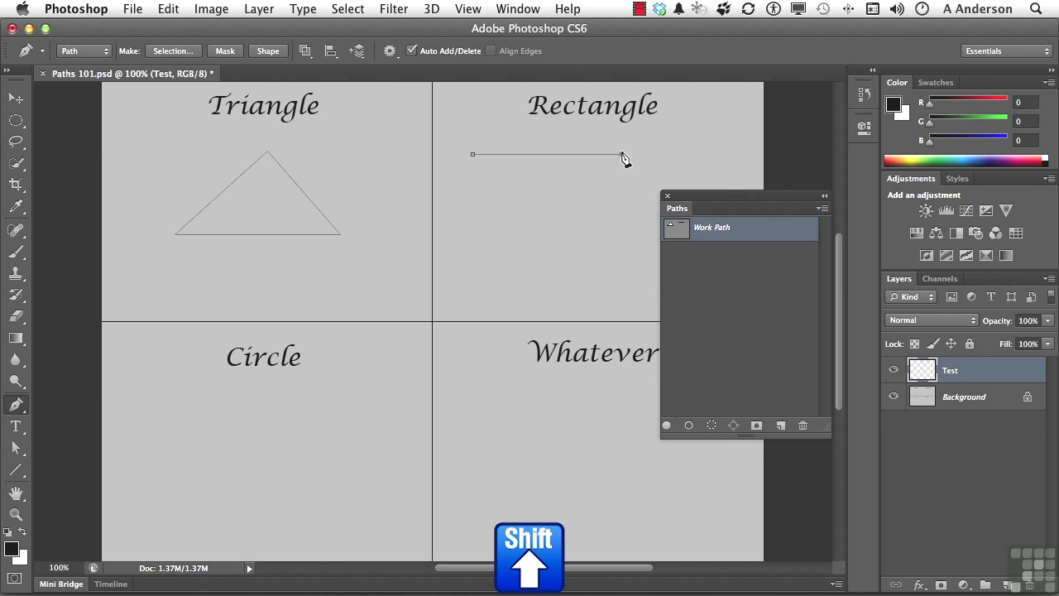
pyautogui.click(622, 240)
pyautogui.click(472, 241)
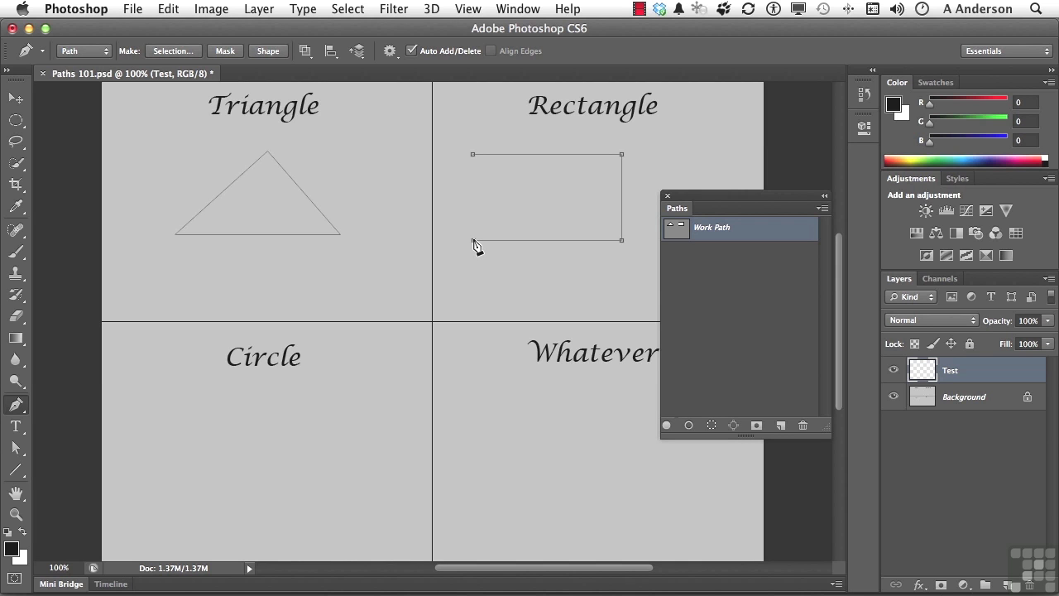
pyautogui.click(473, 156)
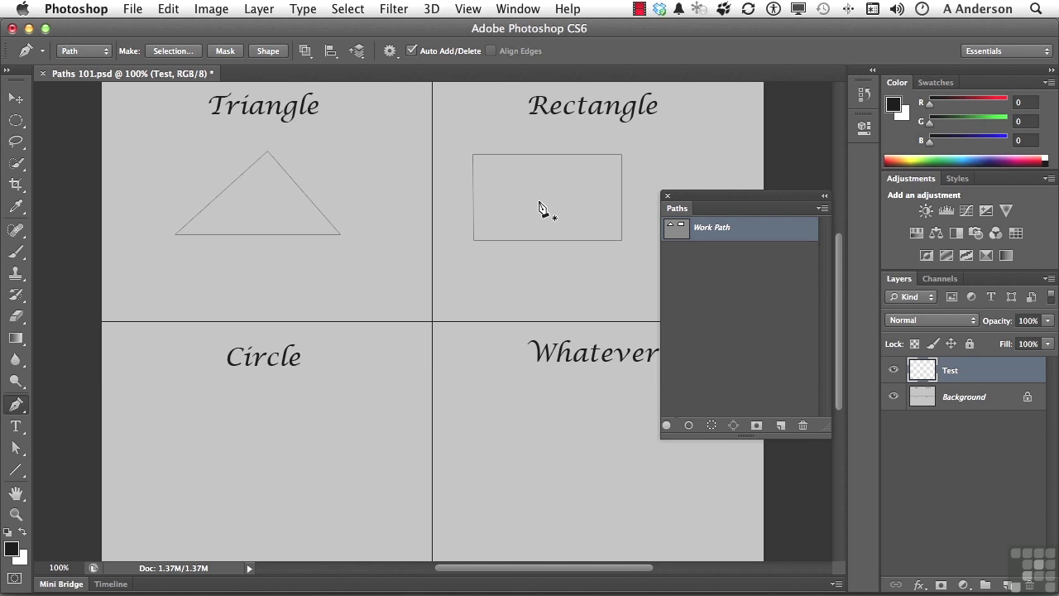
# Nudge the rectangle's lower-left anchor point left and back right with the Direct Selection Tool to line it up with the upper-left corner.
pyautogui.click(14, 450)
pyautogui.click(15, 451)
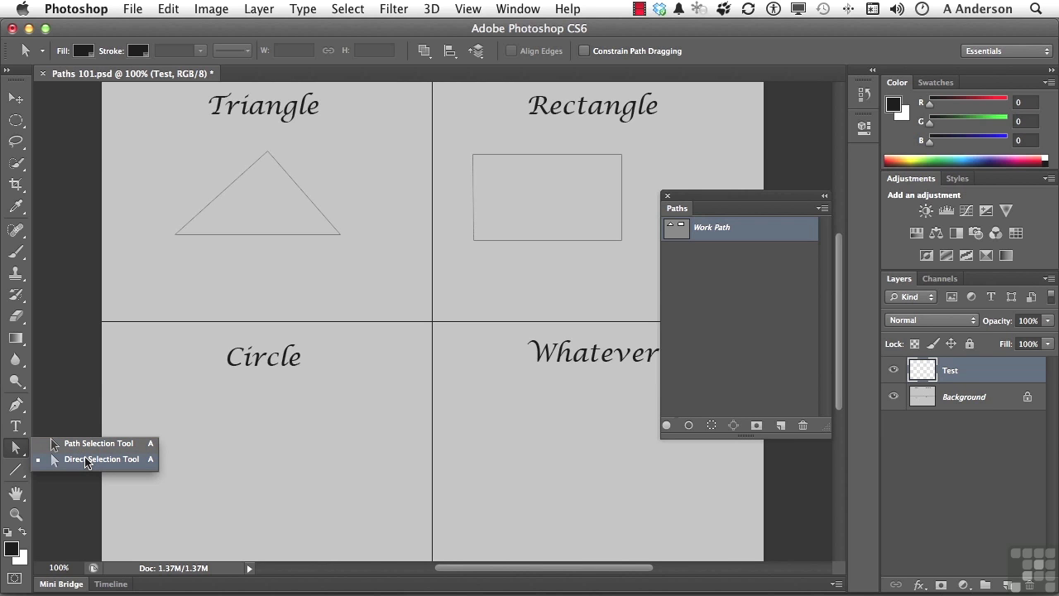
pyautogui.click(86, 460)
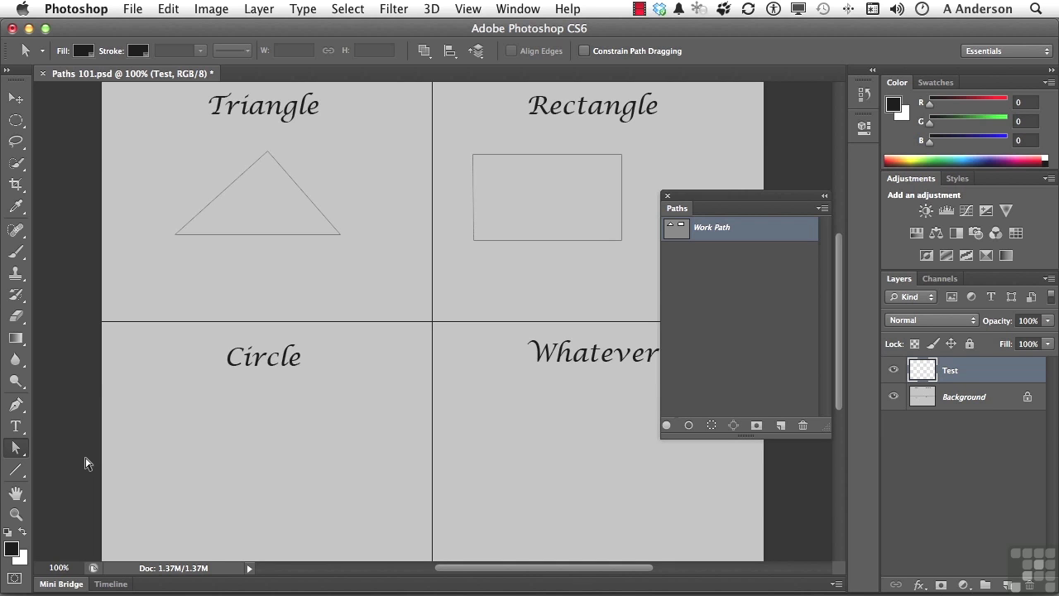
pyautogui.click(474, 241)
pyautogui.click(473, 241)
pyautogui.press('Left')
pyautogui.press('Left')
pyautogui.press('Left')
pyautogui.press('Left')
pyautogui.press('Left')
pyautogui.press('Right')
pyautogui.press('Right')
pyautogui.press('Right')
pyautogui.press('Right')
pyautogui.press('Right')
# Nudge the triangle's top anchor point slightly to the left.
pyautogui.click(268, 155)
pyautogui.click(267, 152)
pyautogui.press('Left')
pyautogui.press('Left')
pyautogui.press('Left')
pyautogui.press('Left')
pyautogui.press('Left')
pyautogui.press('Left')
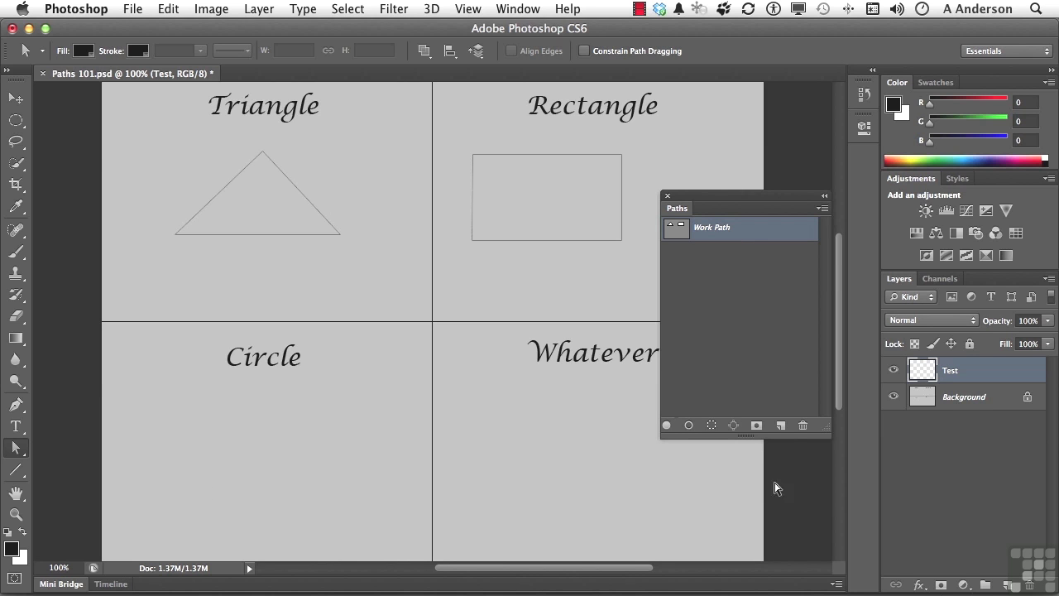
# Create a new path and name it Circle.
pyautogui.click(781, 427)
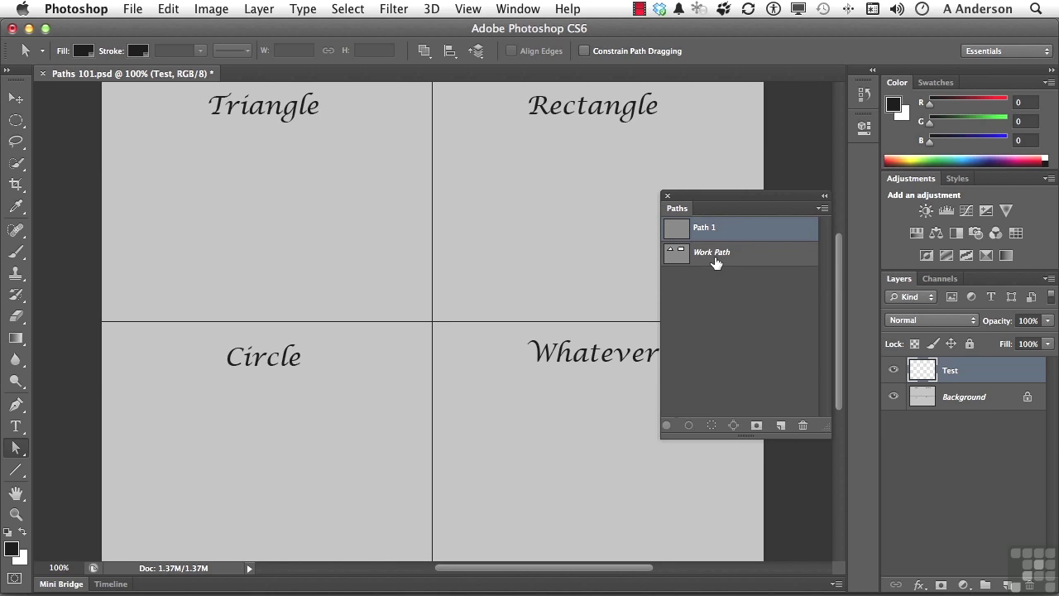
pyautogui.doubleClick(704, 230)
pyautogui.write('Circle')
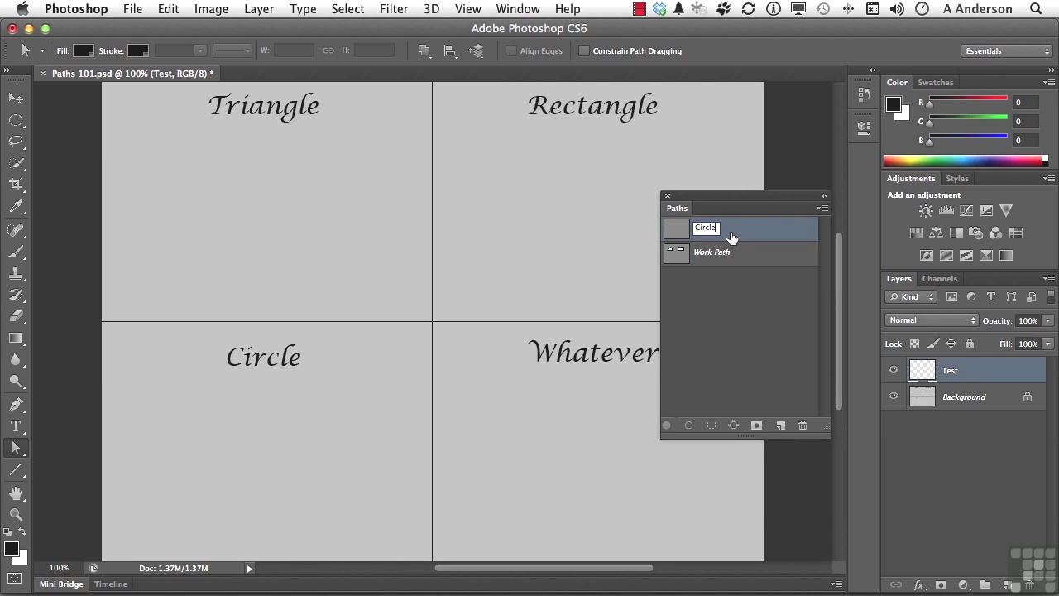
pyautogui.press('Return')
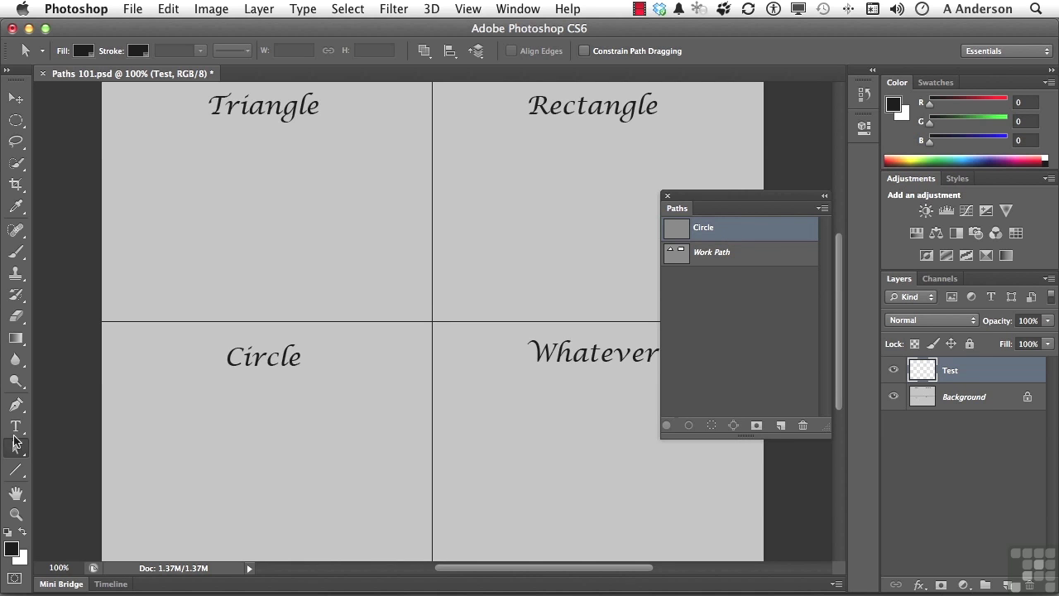
# Draw a closed round path below the Circle label with the Pen Tool, using two smooth points with vertical direction handles.
pyautogui.click(15, 407)
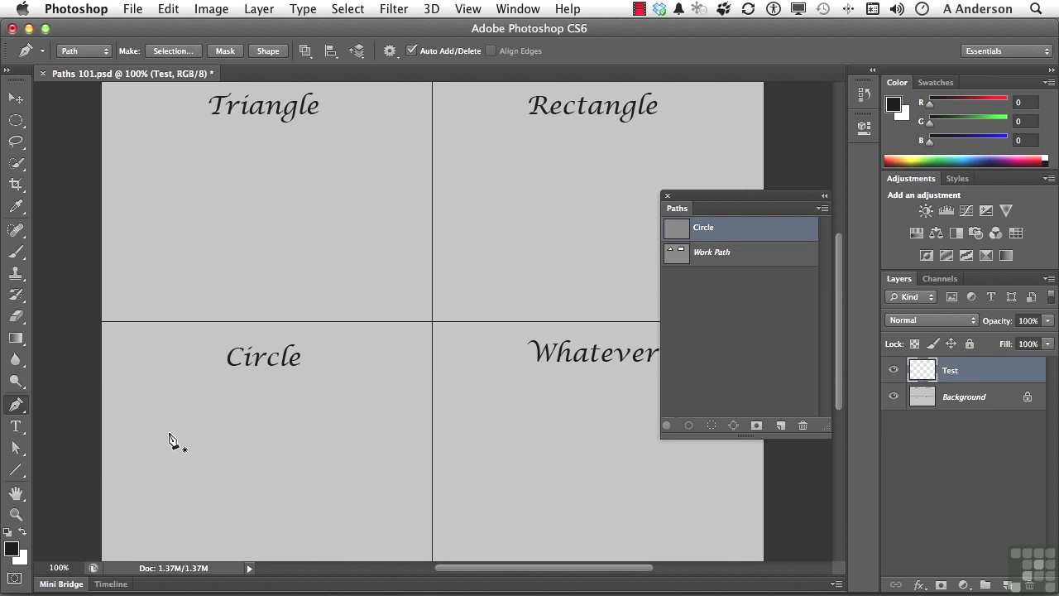
pyautogui.moveTo(169, 433); pyautogui.dragTo(167, 513)
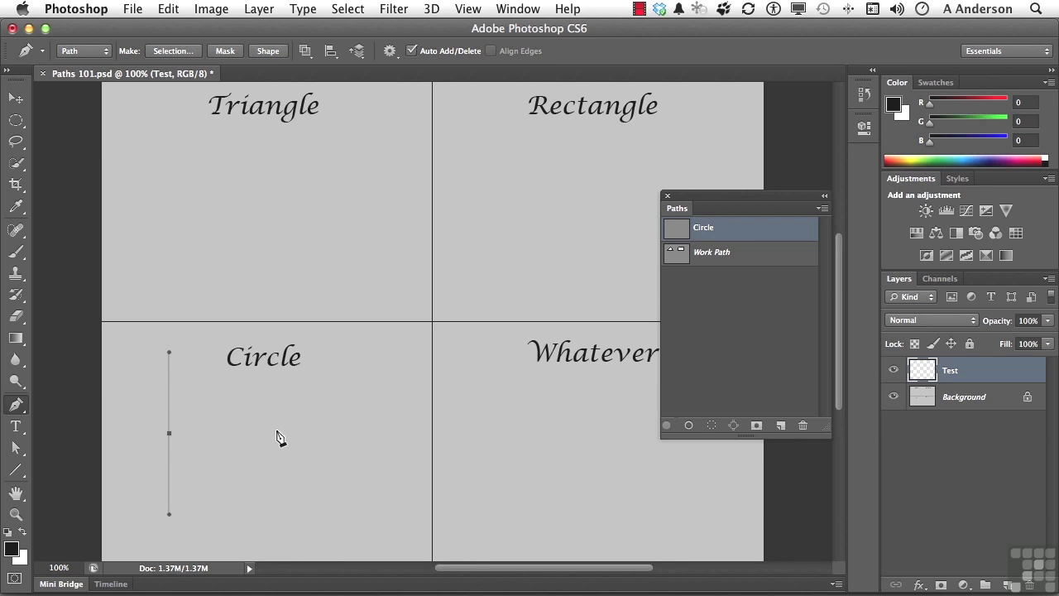
pyautogui.moveTo(277, 433); pyautogui.dragTo(284, 353)
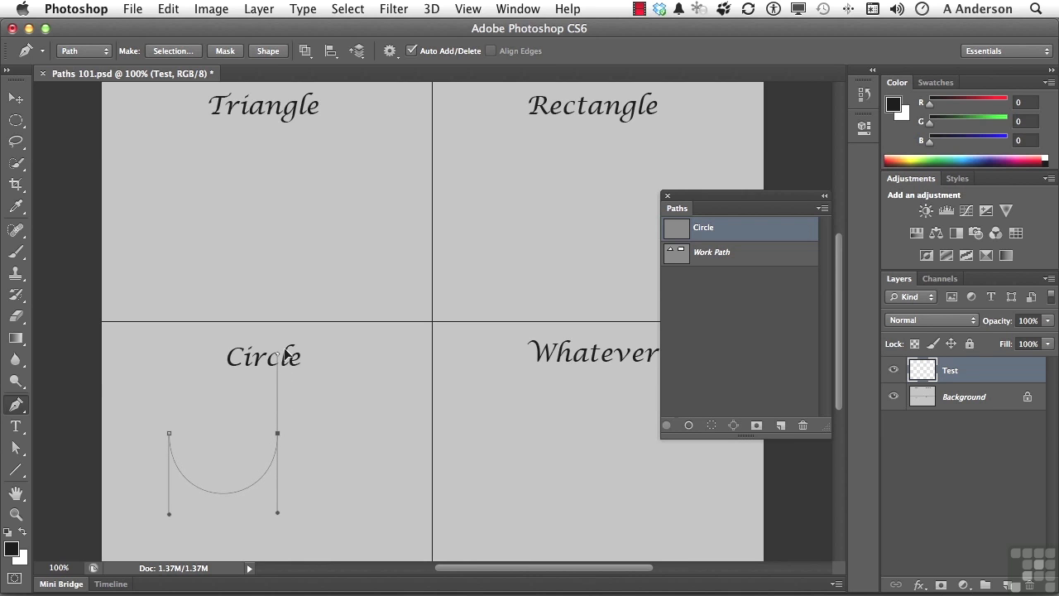
pyautogui.moveTo(285, 353); pyautogui.dragTo(286, 355)
pyautogui.moveTo(169, 433); pyautogui.dragTo(168, 514)
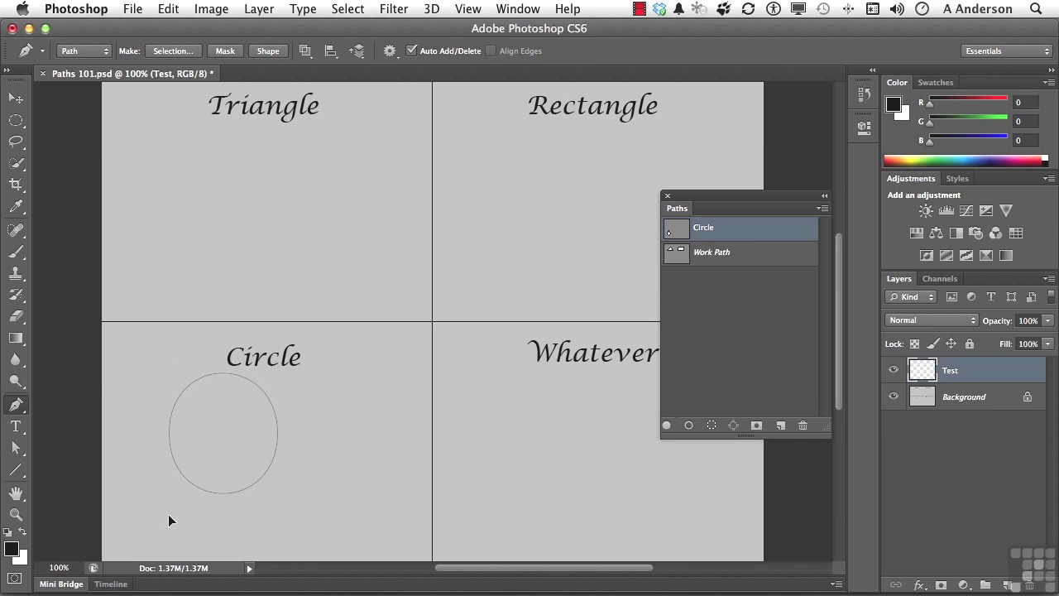
# Widen the oval into a circle by nudging its right anchor point to the right with the Direct Selection Tool.
pyautogui.click(18, 449)
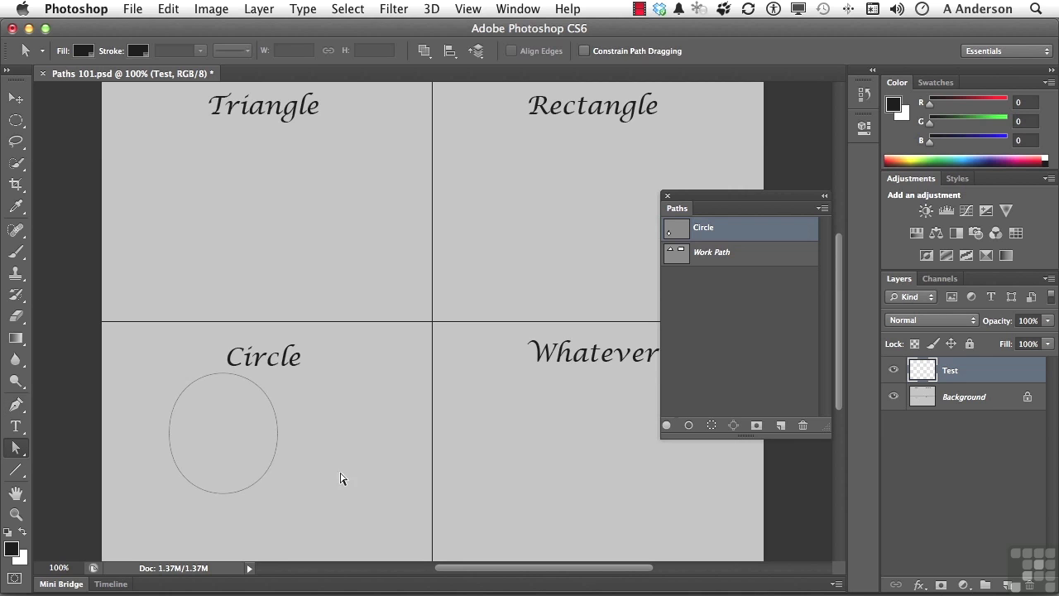
pyautogui.click(277, 431)
pyautogui.click(278, 432)
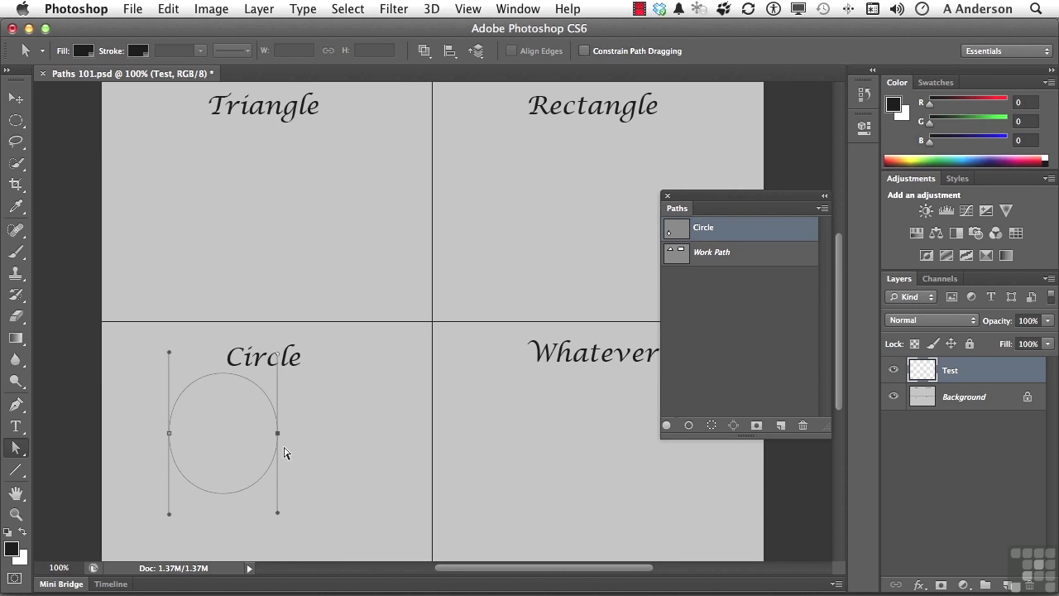
pyautogui.press('Right')
pyautogui.press('Right')
pyautogui.press('Right')
pyautogui.press('Right')
pyautogui.press('Right')
pyautogui.press('Right')
pyautogui.press('Right')
pyautogui.press('Right')
pyautogui.press('Right')
pyautogui.press('Right')
pyautogui.press('Right')
pyautogui.press('Right')
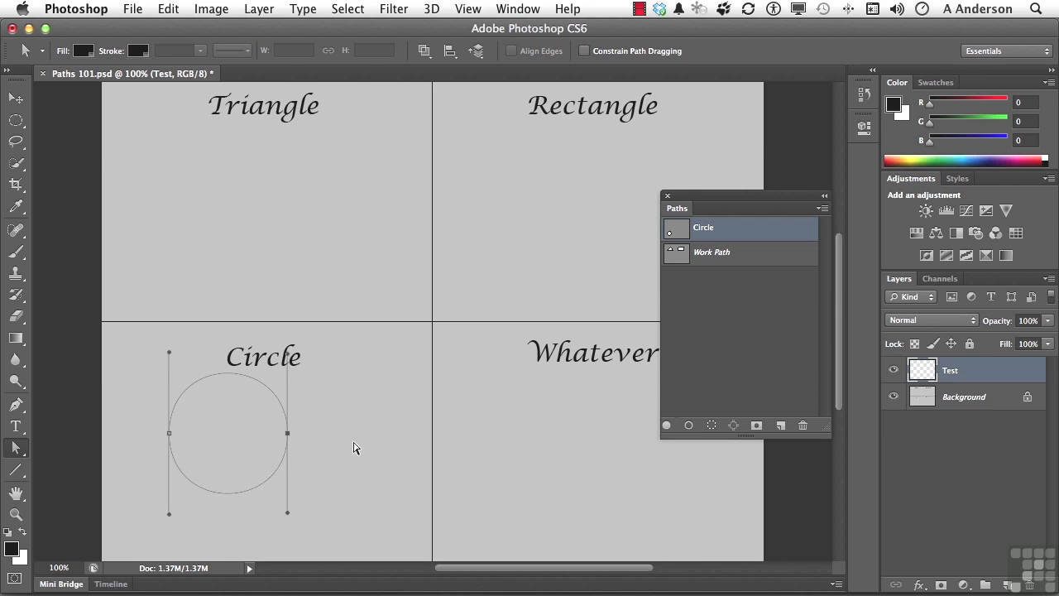
pyautogui.press('Right')
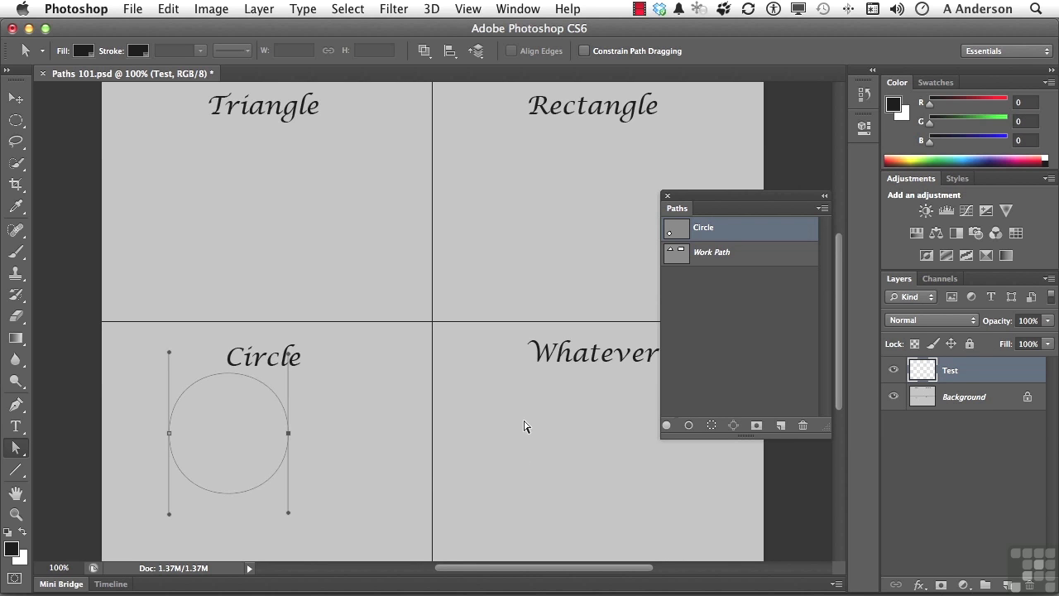
# Draw a closed irregular path below the Whatever label with the Freeform Pen Tool and select it with Direct Selection to show its anchor points.
pyautogui.click(16, 405)
pyautogui.rightClick(16, 410)
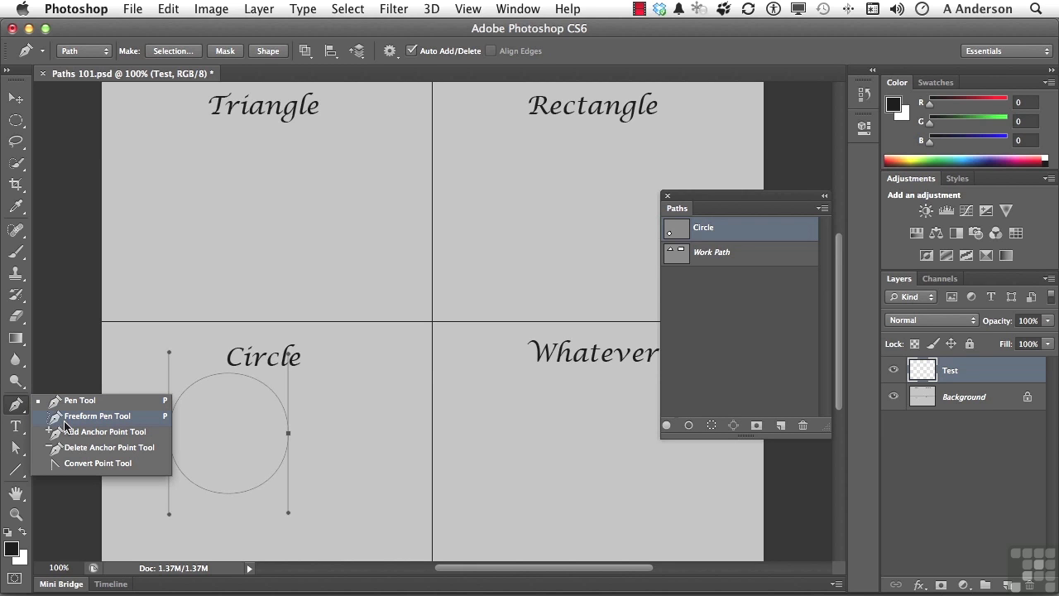
pyautogui.click(97, 415)
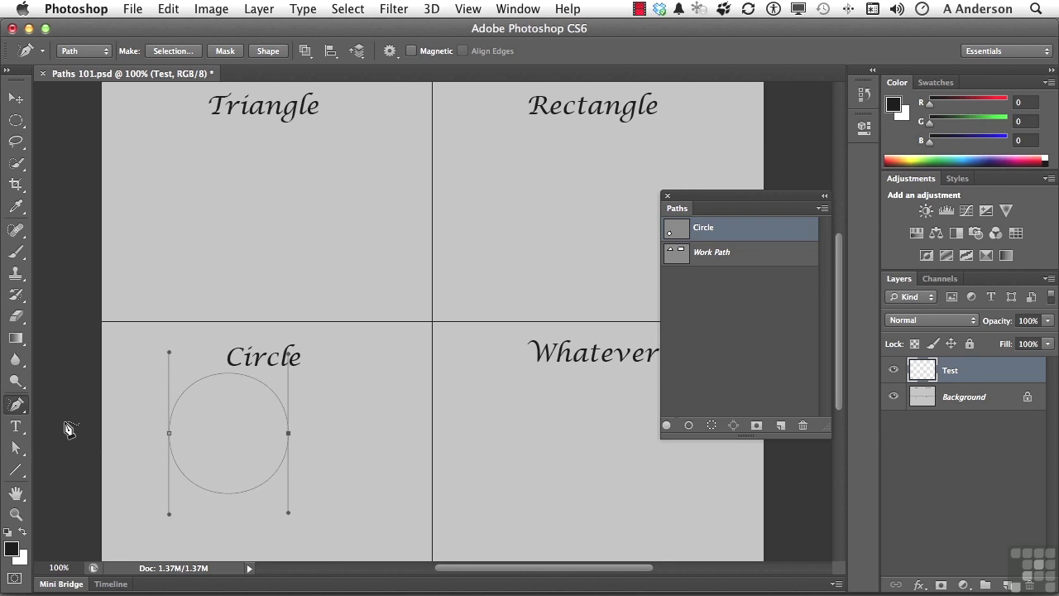
pyautogui.moveTo(467, 501)
pyautogui.mouseDown()
pyautogui.moveTo(543, 431)
pyautogui.moveTo(598, 418)
pyautogui.moveTo(651, 482)
pyautogui.moveTo(616, 506)
pyautogui.moveTo(567, 494)
pyautogui.moveTo(546, 511)
pyautogui.moveTo(519, 489)
pyautogui.moveTo(465, 501)
pyautogui.mouseUp()
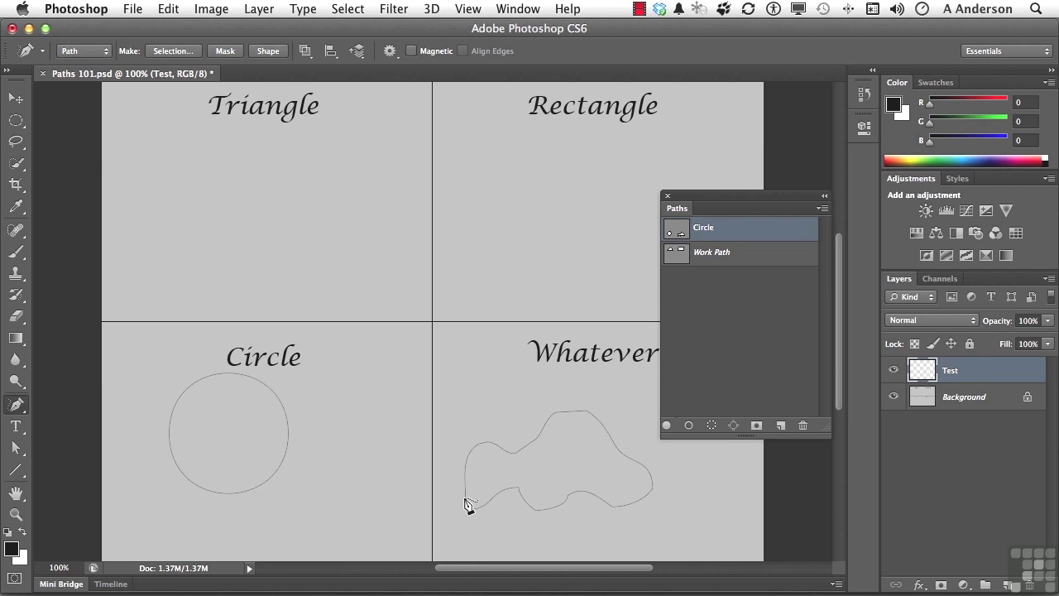
pyautogui.click(17, 449)
pyautogui.click(539, 437)
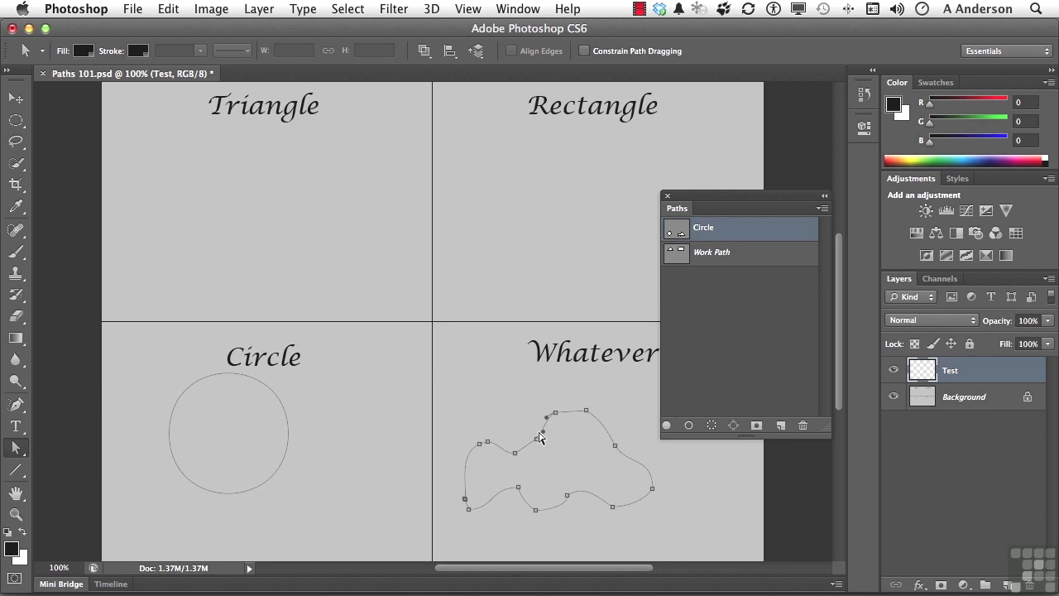